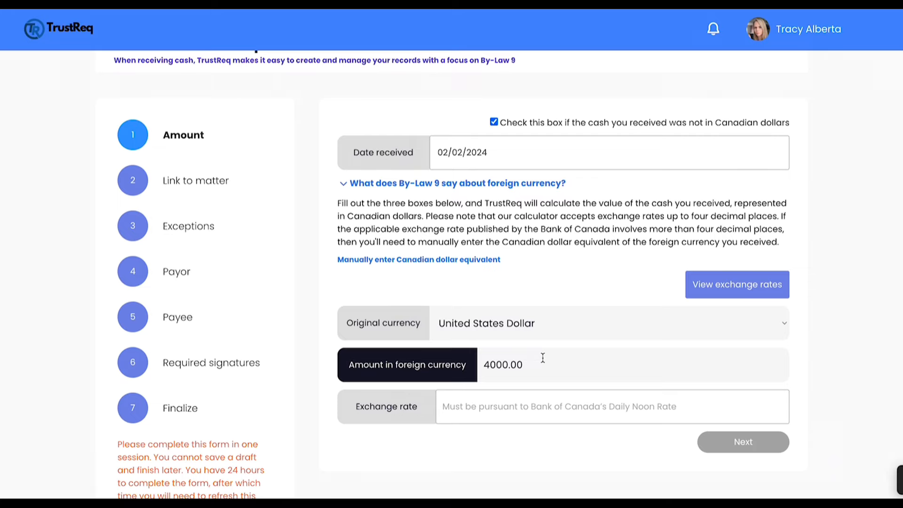
Set the exchange rate for the United States dollar cash to 1.3702 in the automatic calculator
left_click(541, 405)
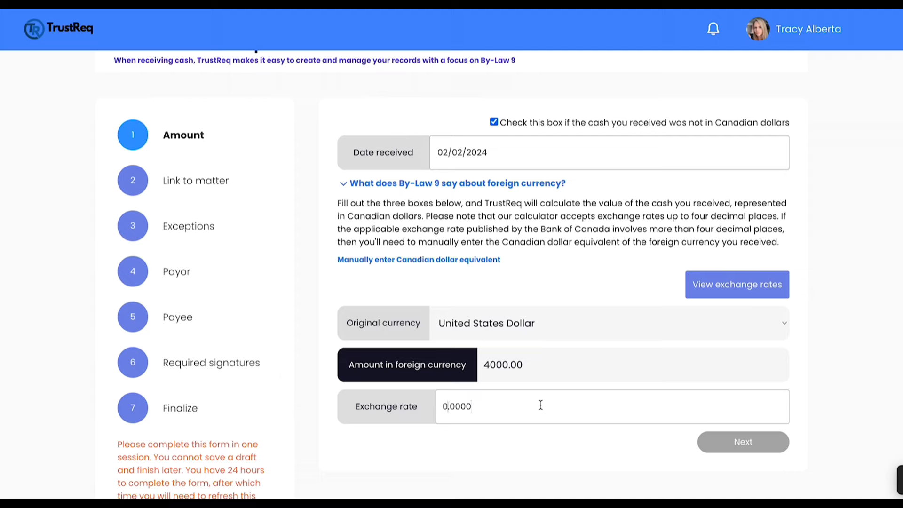
key("ctrl+a")
type("1.3")
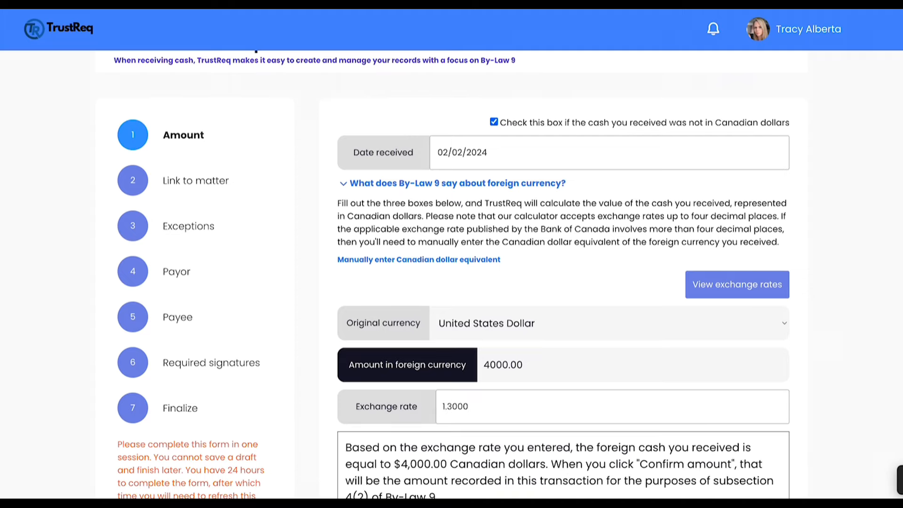
type("702")
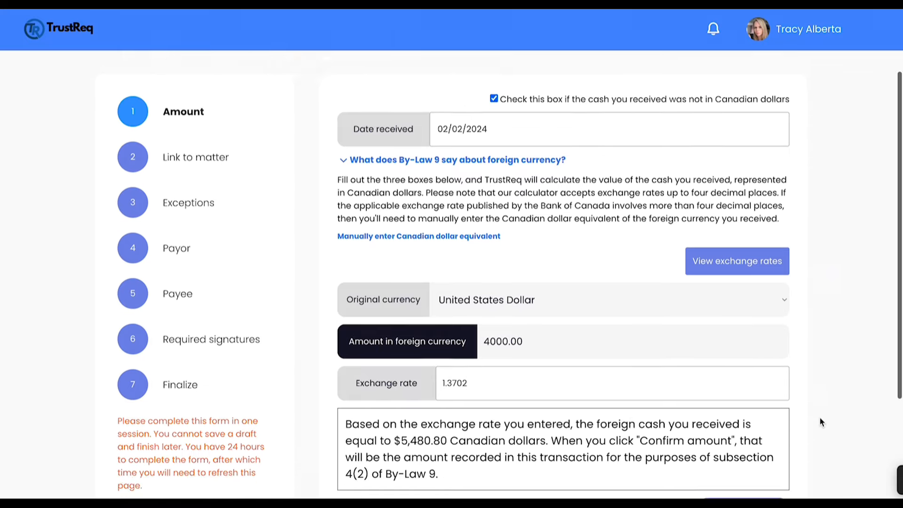
scroll(822, 422, "down", 2)
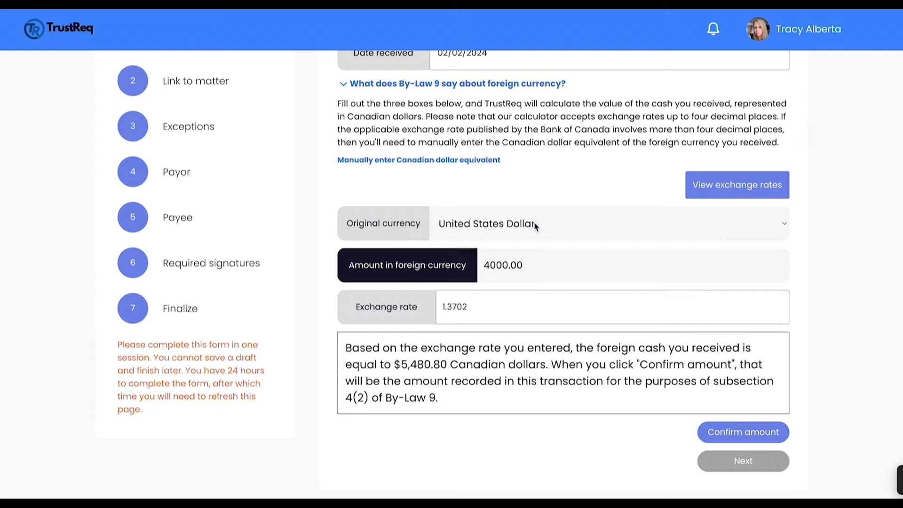
Switch to entering the Canadian dollar equivalent manually and set the exchange rate to 1.37022
left_click(472, 161)
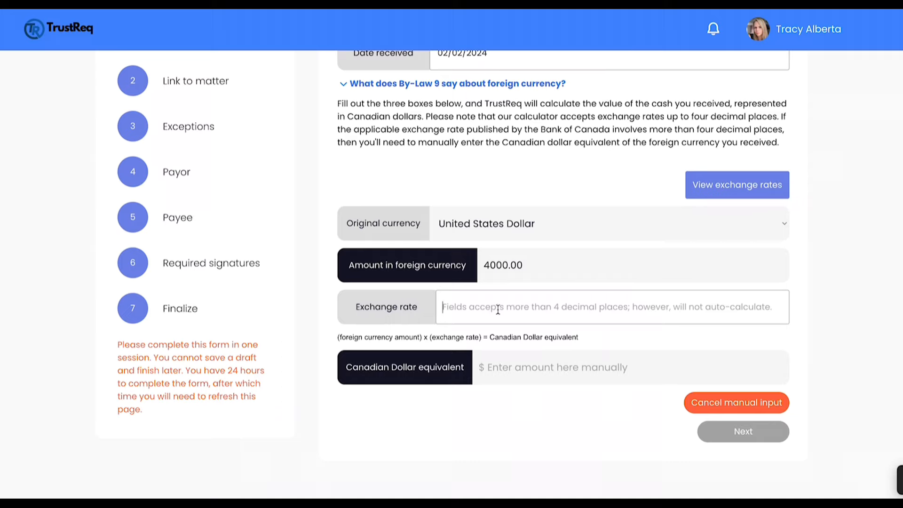
type("1.3")
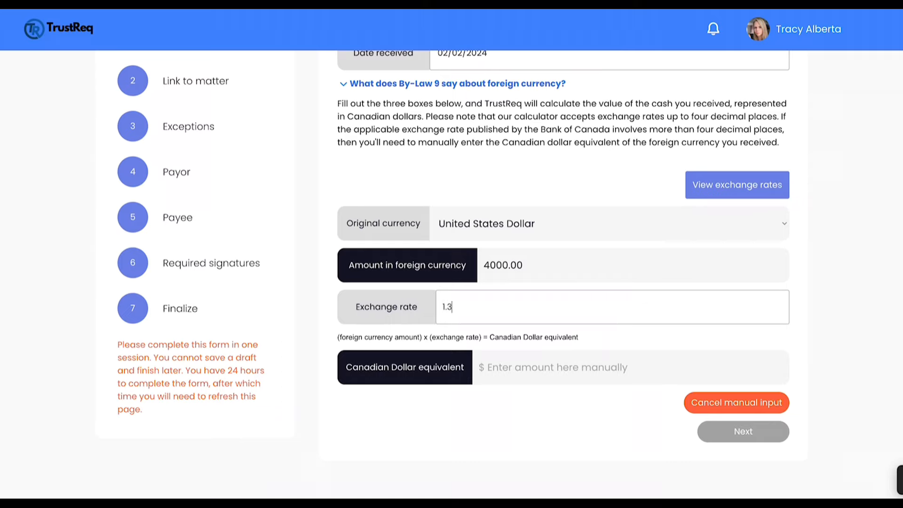
type("7022")
Set the Canadian dollar equivalent to $548,088.00, confirm the amount and continue to linking the matter
left_click(526, 369)
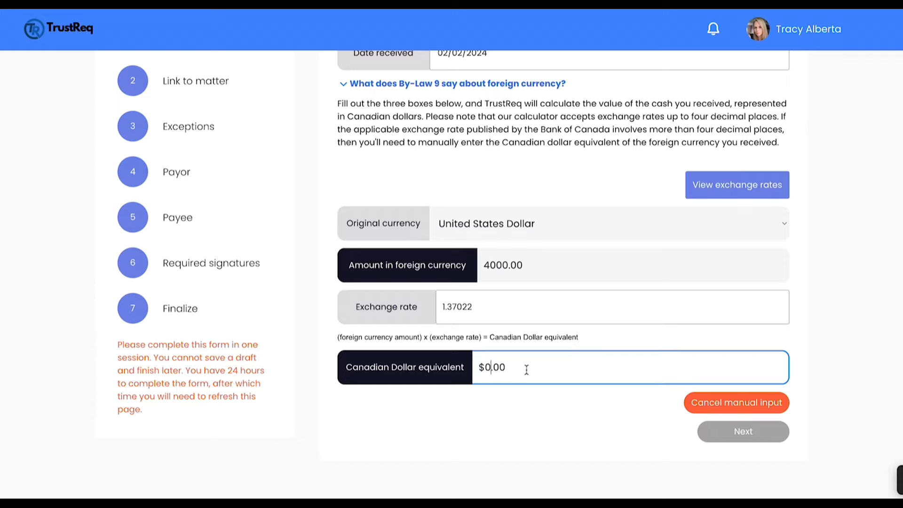
type("548,088")
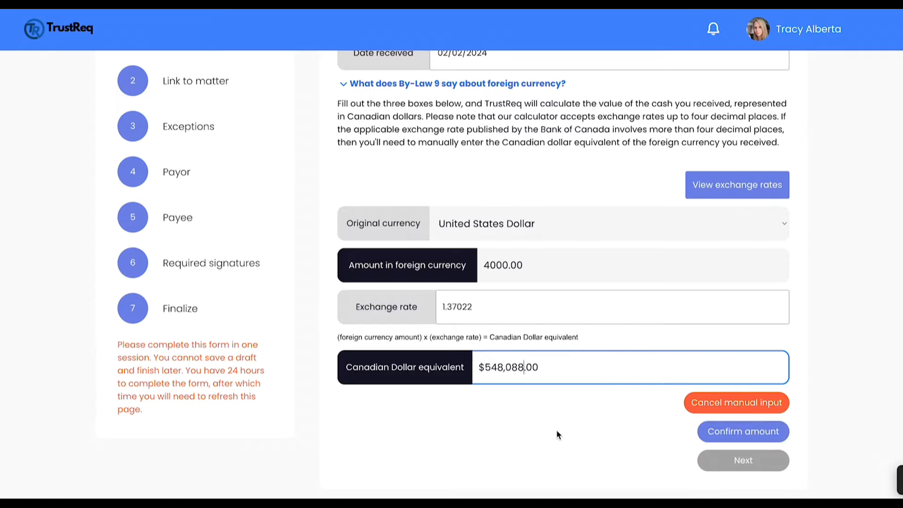
left_click(559, 406)
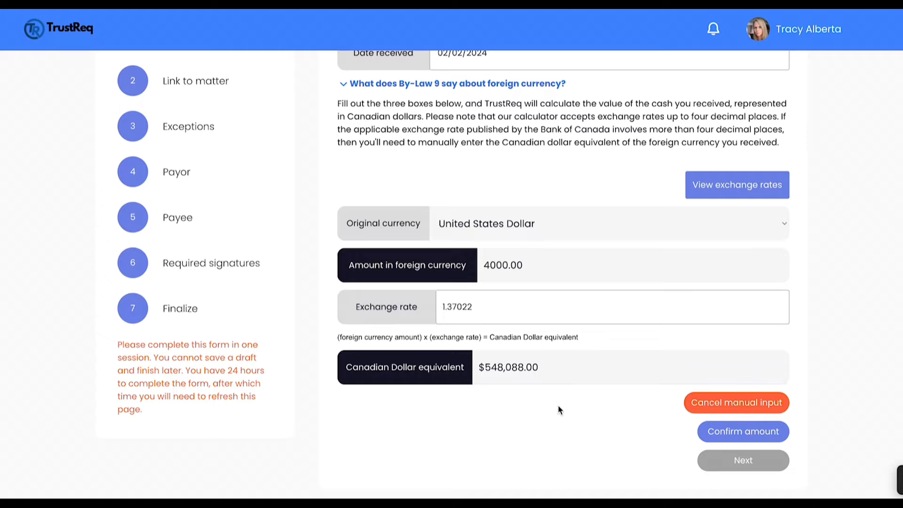
left_click(725, 441)
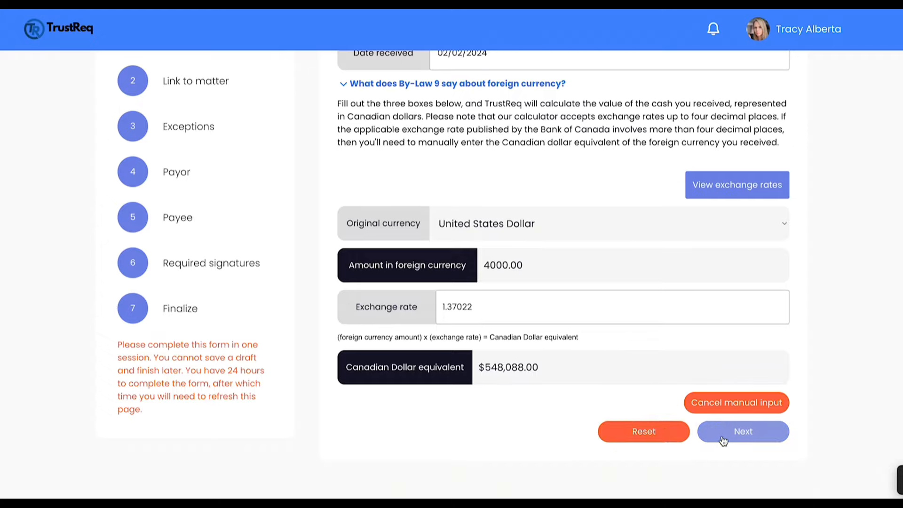
left_click(725, 441)
Find the client's existing matter by its matter number, link it to the transaction and continue
scroll(674, 377, "up", 3)
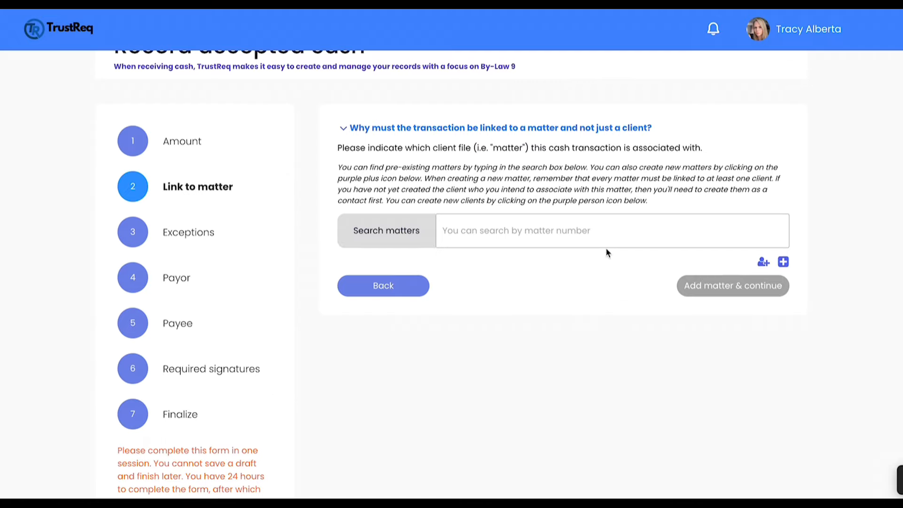
left_click(602, 233)
type("123")
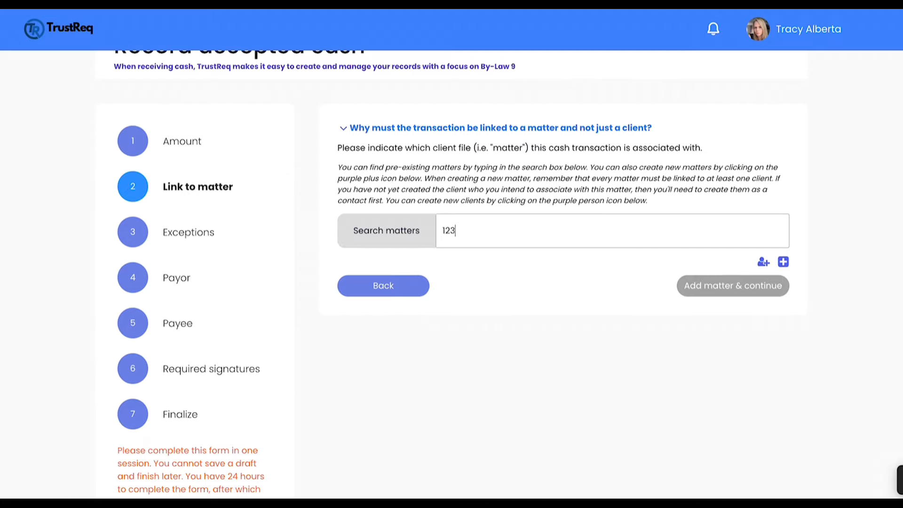
type("45")
left_click(605, 260)
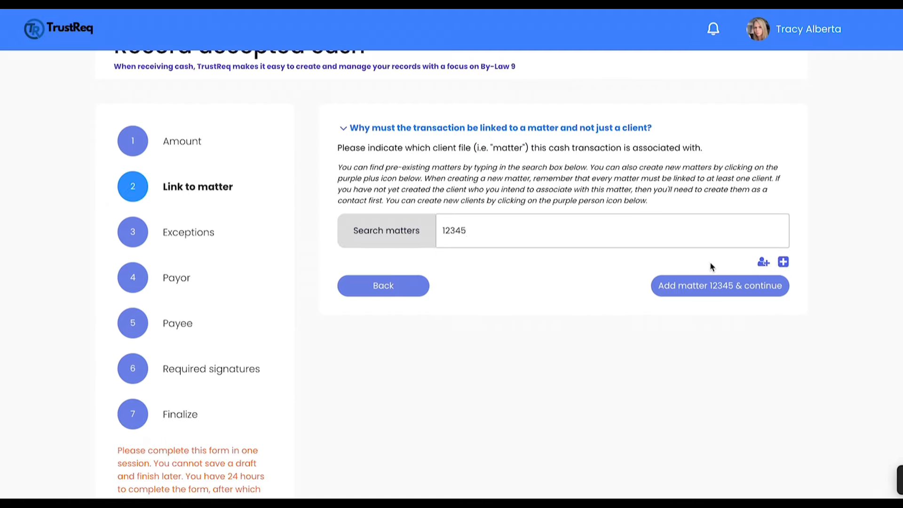
left_click(715, 287)
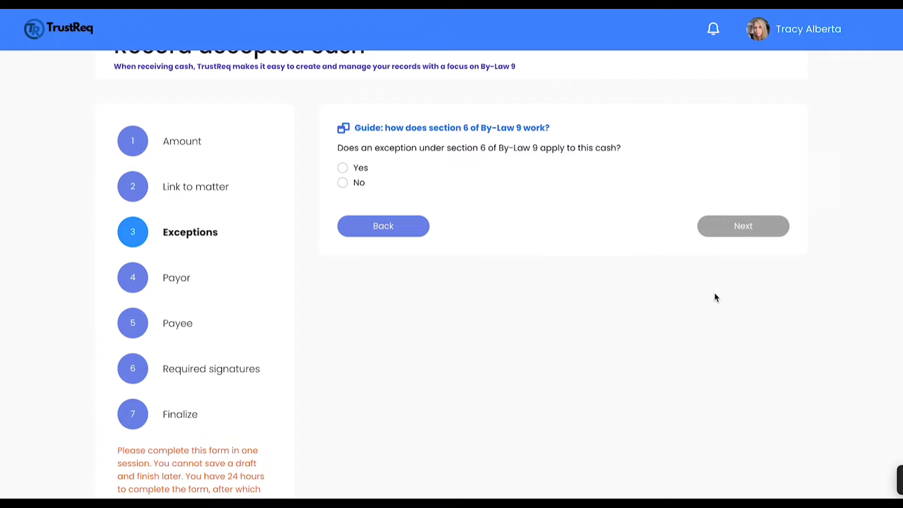
Open the guide on section 6 of By-Law 9 and examine the exceptions to the cash limit
left_click(503, 134)
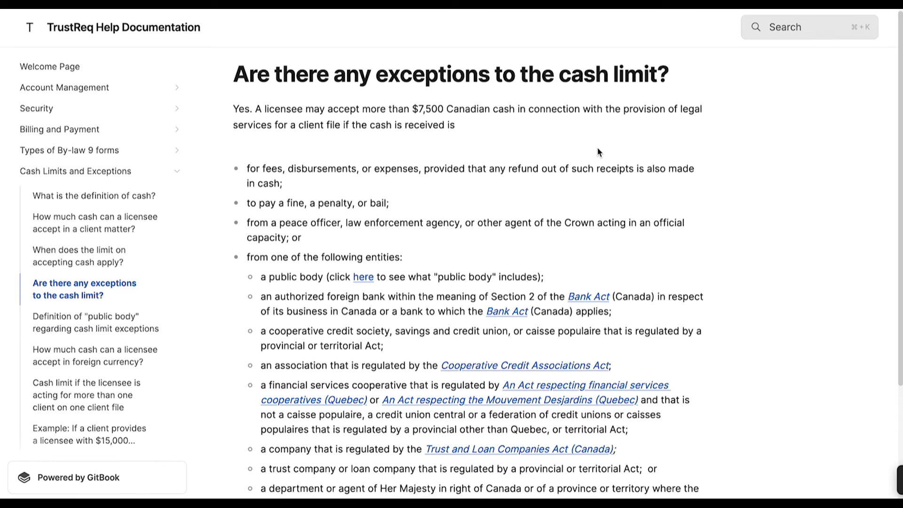
scroll(598, 150, "down", 3)
scroll(598, 149, "up", 3)
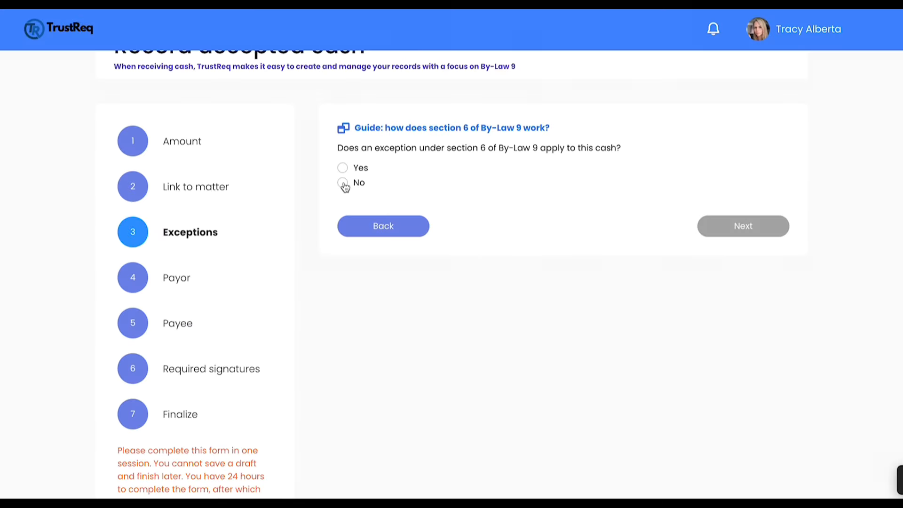
Preview the fields for a section 6 exception, answer No to an exception applying, and continue to the payor
left_click(343, 183)
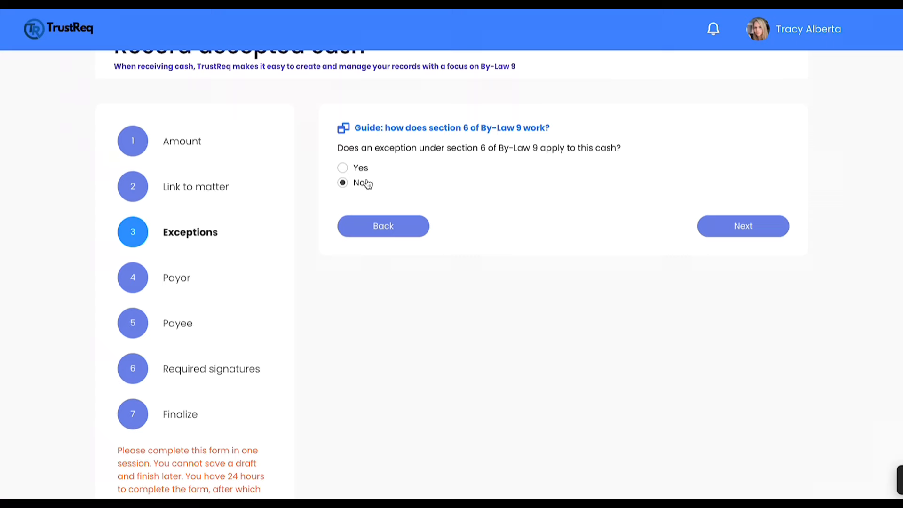
left_click(343, 169)
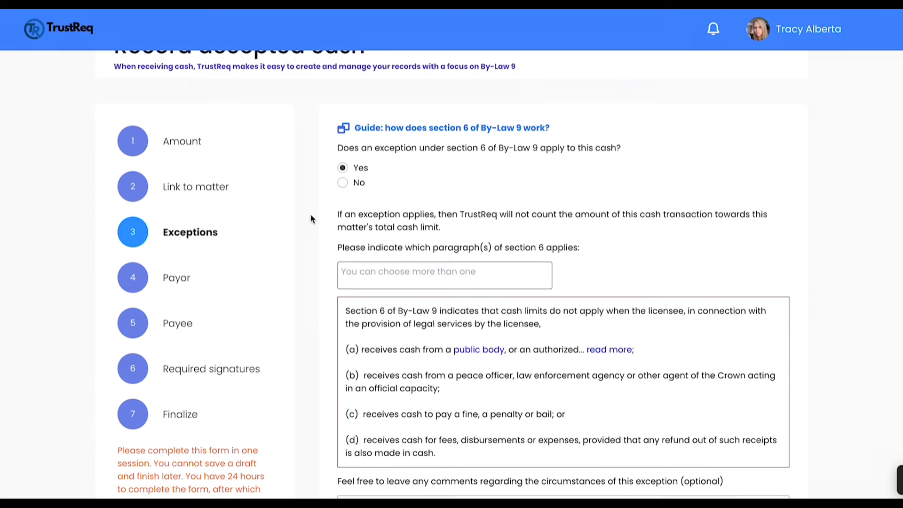
scroll(311, 219, "down", 3)
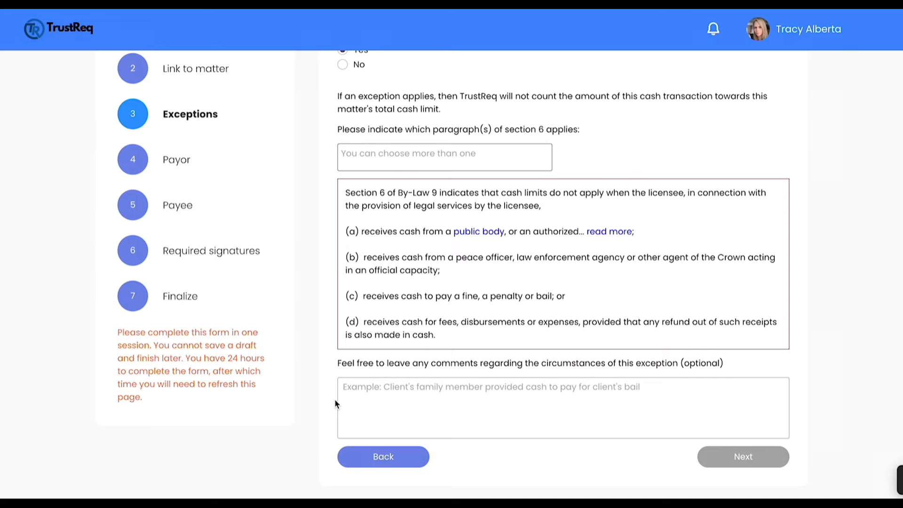
left_click(343, 64)
scroll(775, 160, "up", 3)
left_click(742, 227)
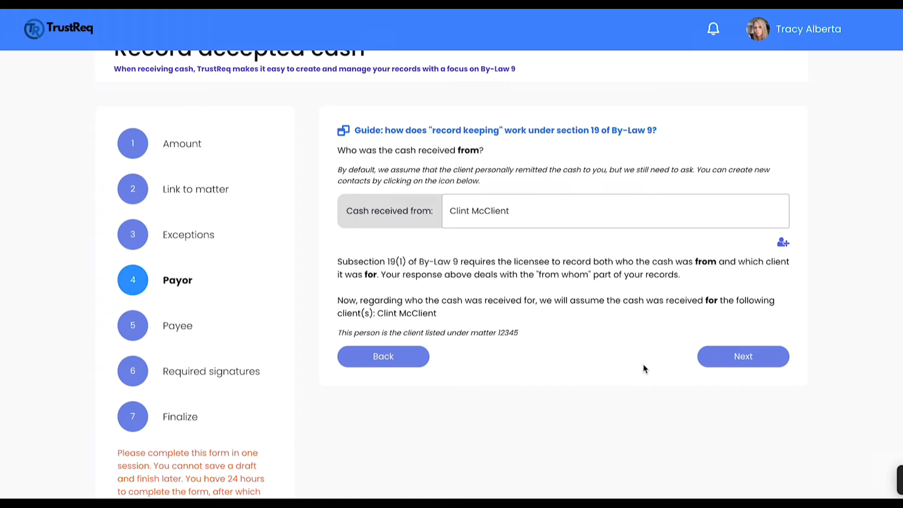
Keep the client as the payor, select the receiving team member as payee, and continue to the required signatures
scroll(645, 369, "up", 1)
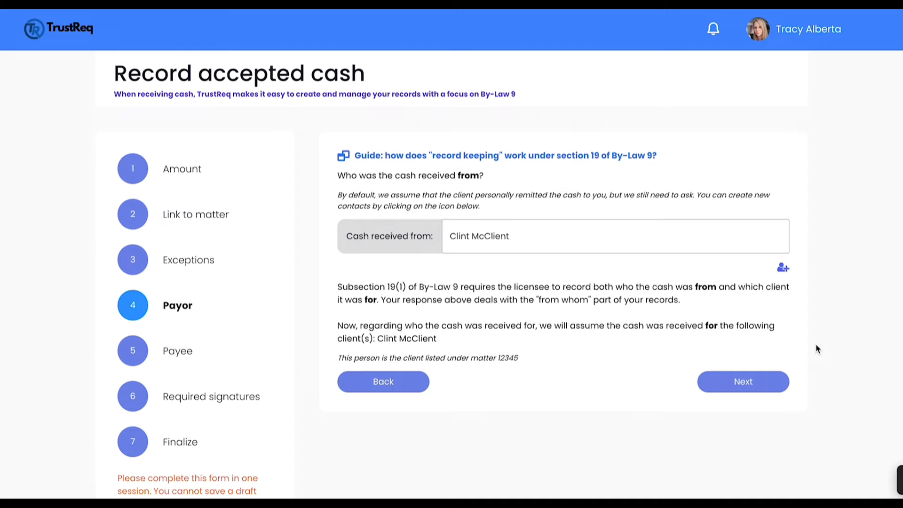
left_click(761, 389)
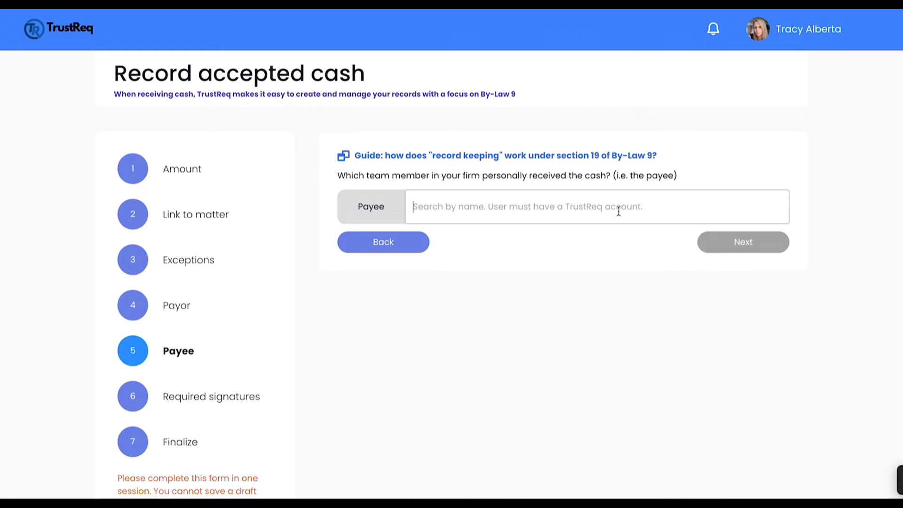
type("Tra")
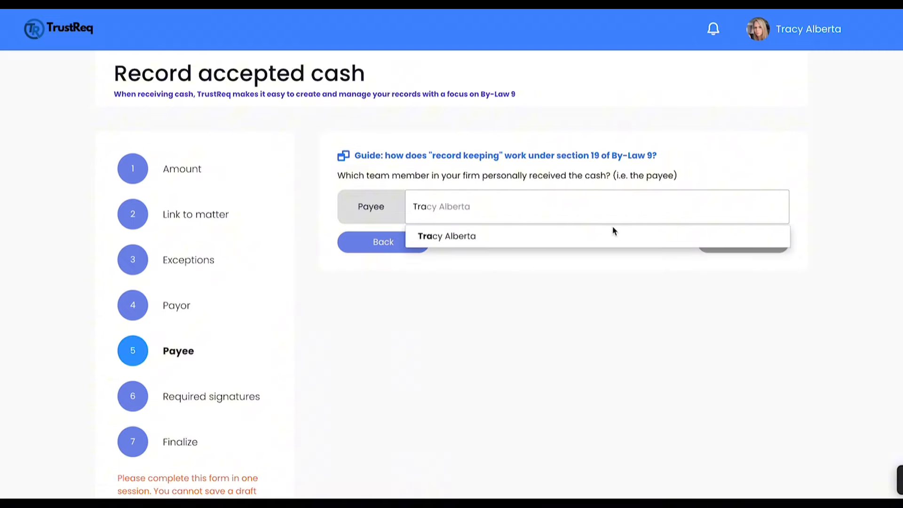
left_click(608, 237)
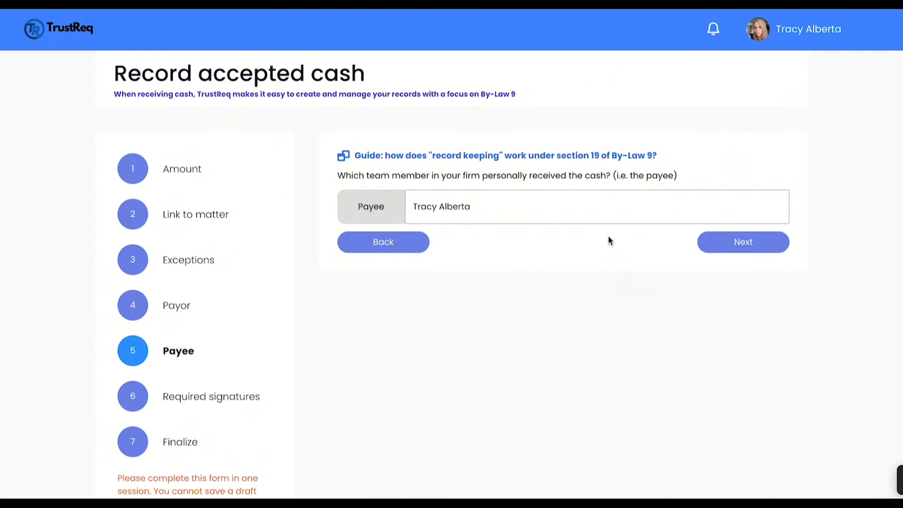
left_click(720, 243)
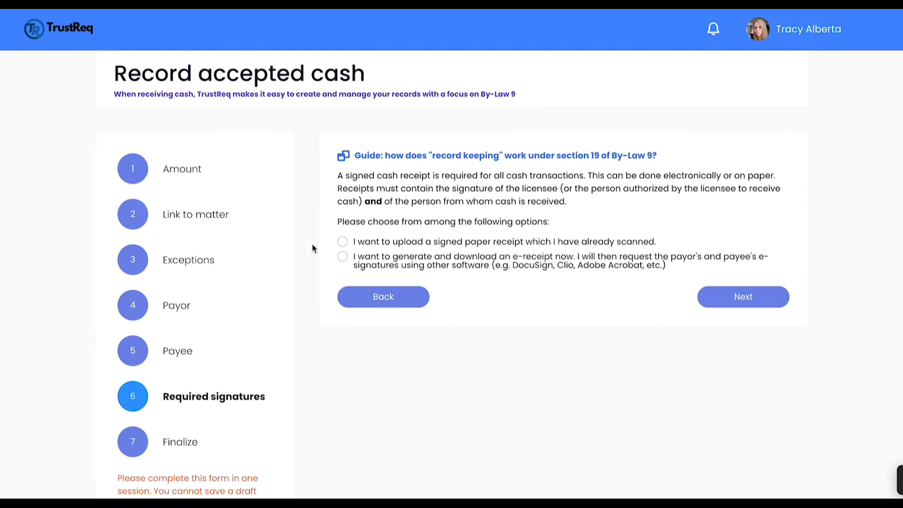
Choose to generate and download an e-receipt instead of uploading a signed paper receipt, and continue to the transaction summary
left_click(342, 242)
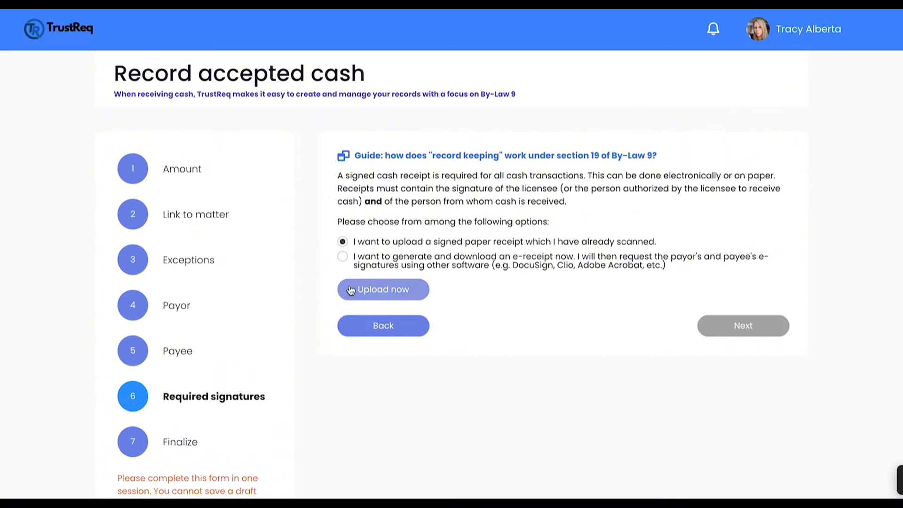
left_click(342, 259)
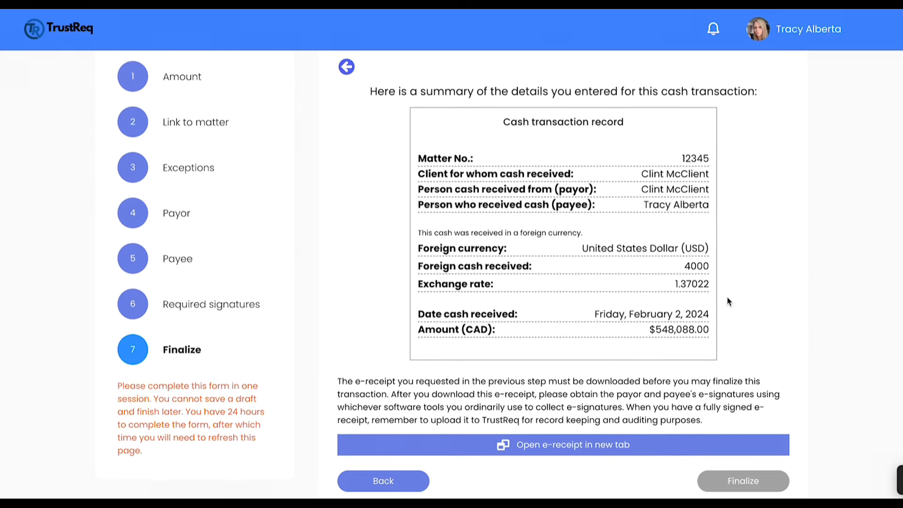
Open the e-receipt in a new tab and download it, and finalize the cash transaction
left_click(631, 452)
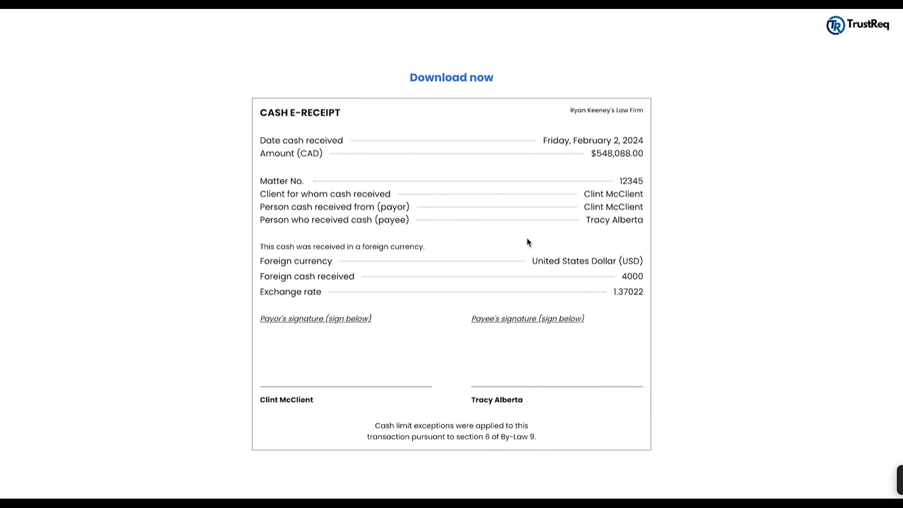
left_click(461, 81)
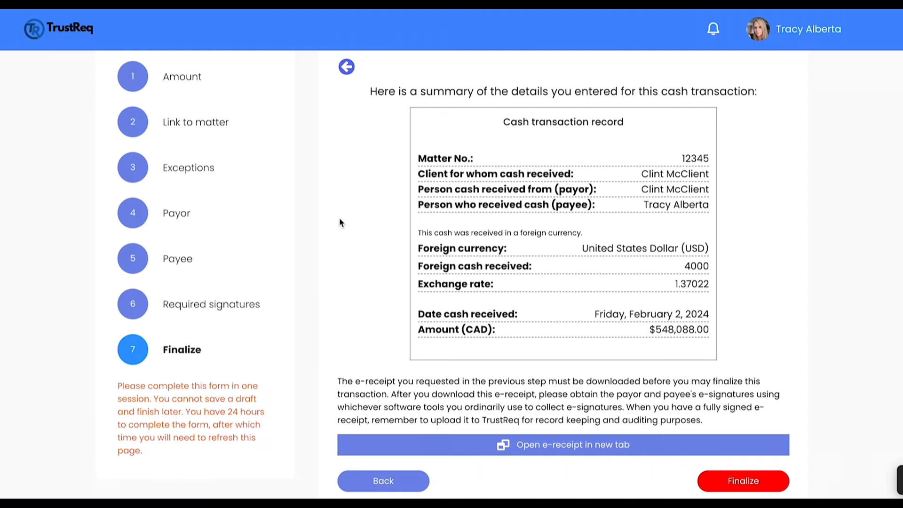
left_click(732, 489)
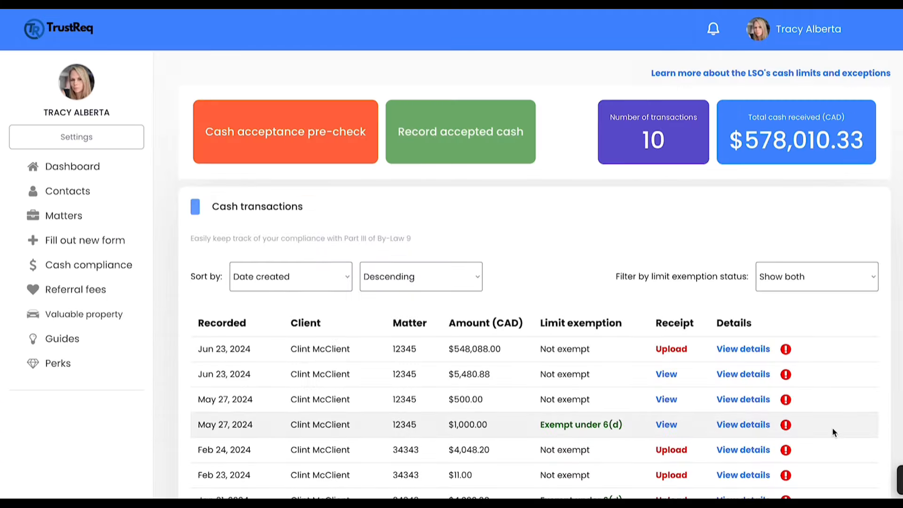
Examine the details of the newly recorded $548,088.00 cash transaction and return to the cash compliance page
scroll(835, 431, "down", 1)
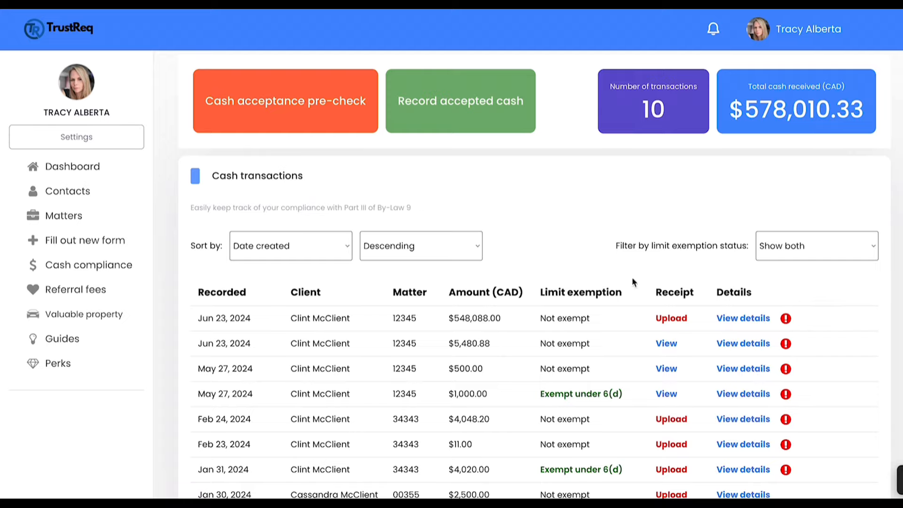
left_click(744, 321)
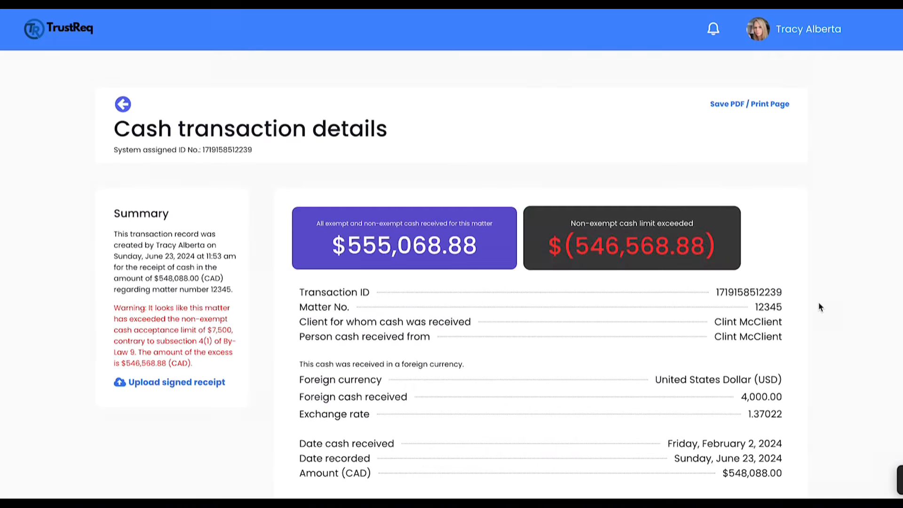
scroll(821, 307, "down", 2)
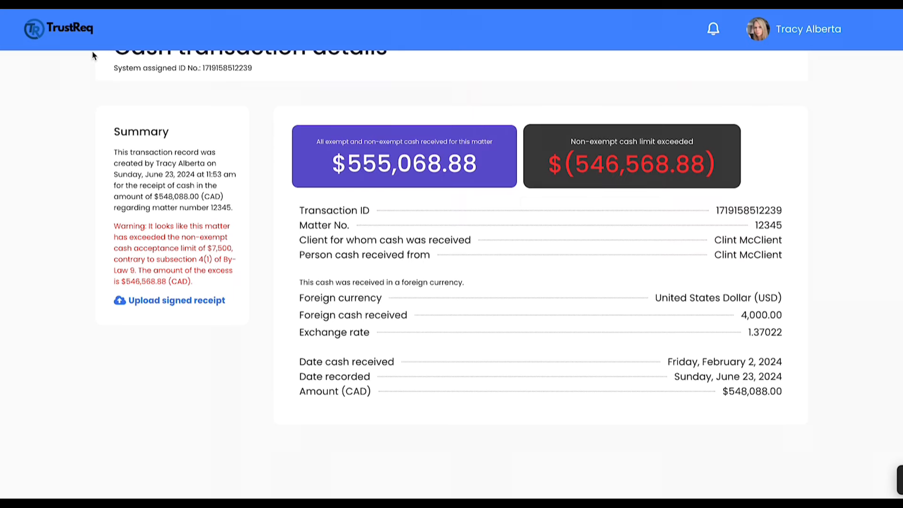
left_click(80, 32)
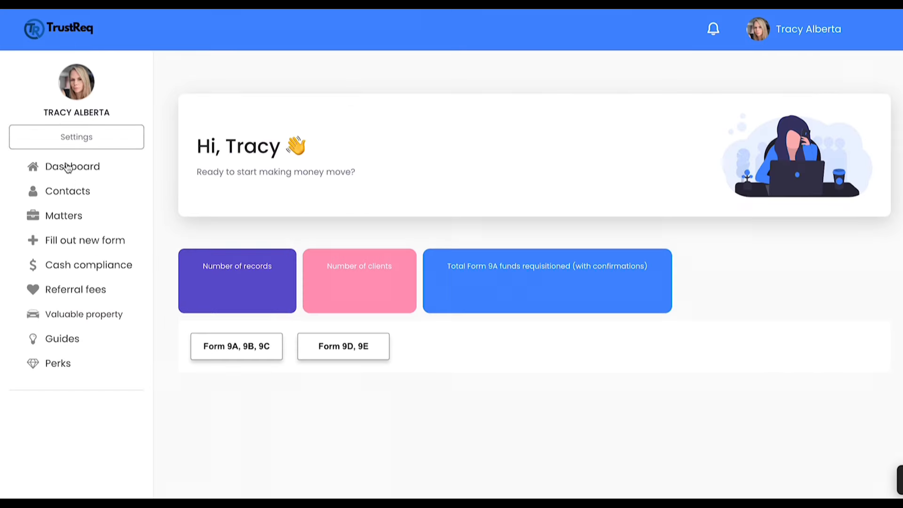
left_click(70, 264)
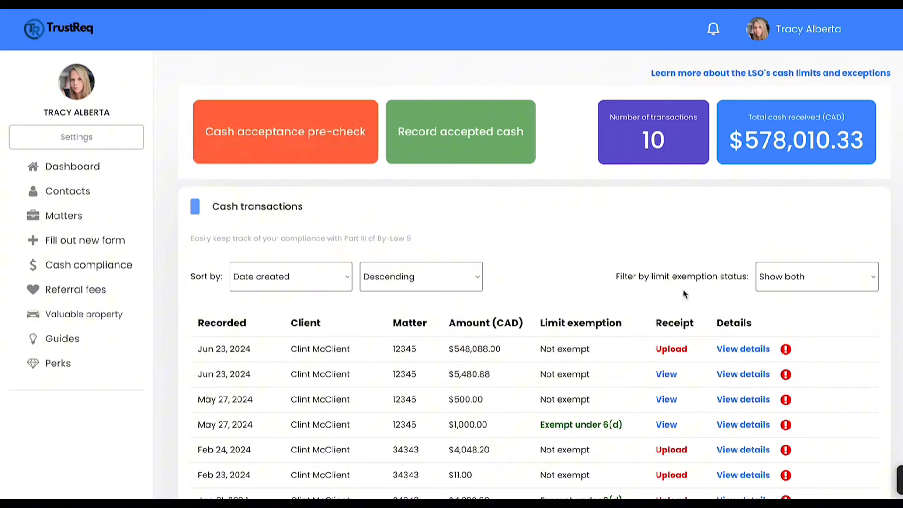
Open the details of the $548,088.00 cash transaction and upload the Cash eReceipt PDF as its signed receipt
left_click(742, 351)
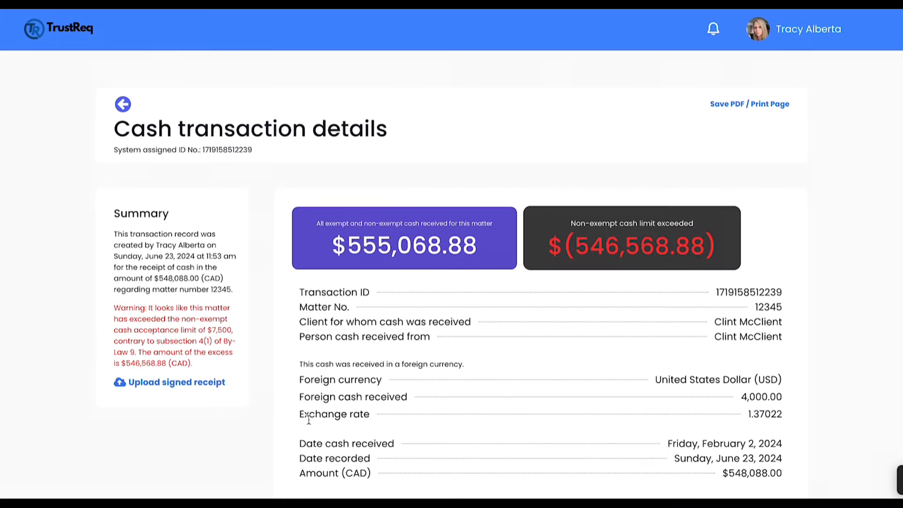
left_click(211, 392)
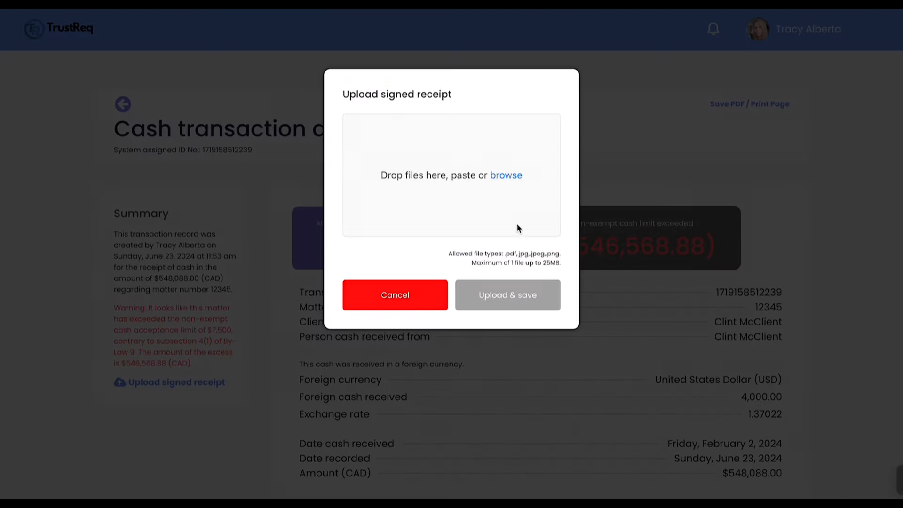
left_click(504, 176)
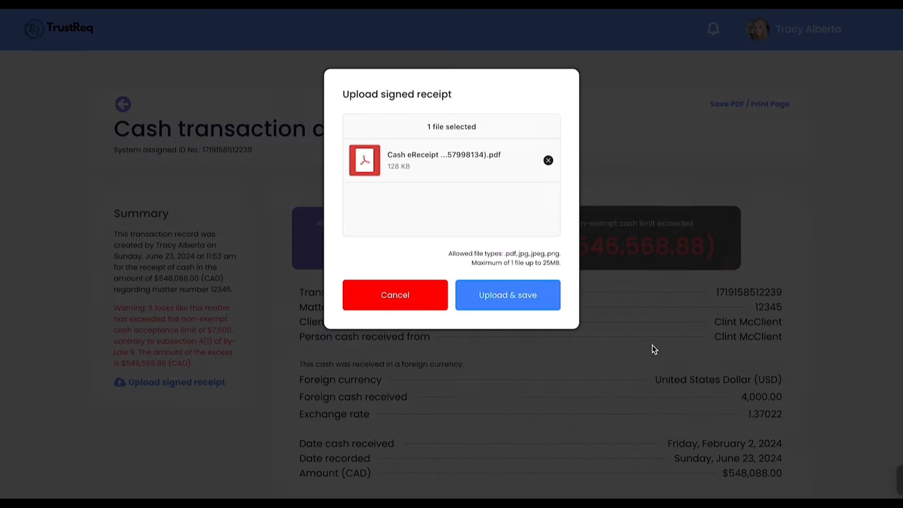
left_click(527, 300)
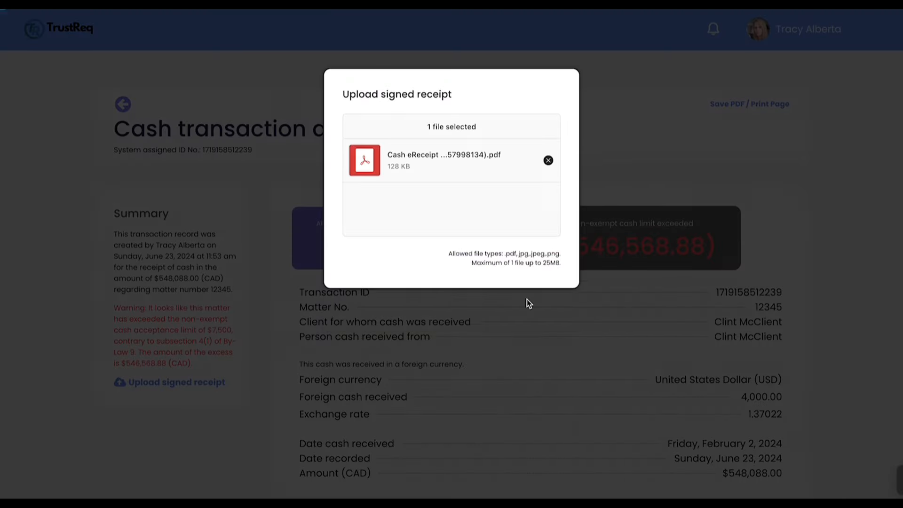
Upload a corrected signed receipt using the Cash eReceipt PDF, with the explanation "Uploaded the wrong document.", and review the change log
scroll(226, 424, "down", 2)
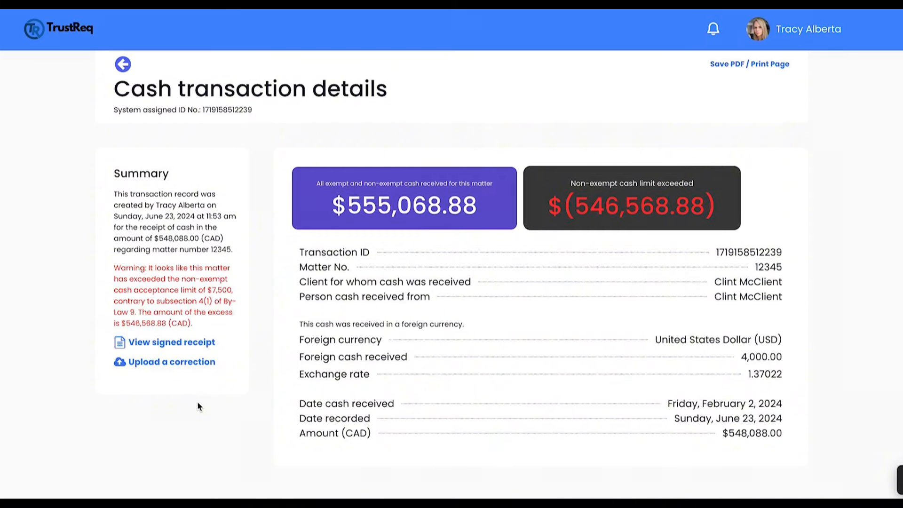
left_click(186, 366)
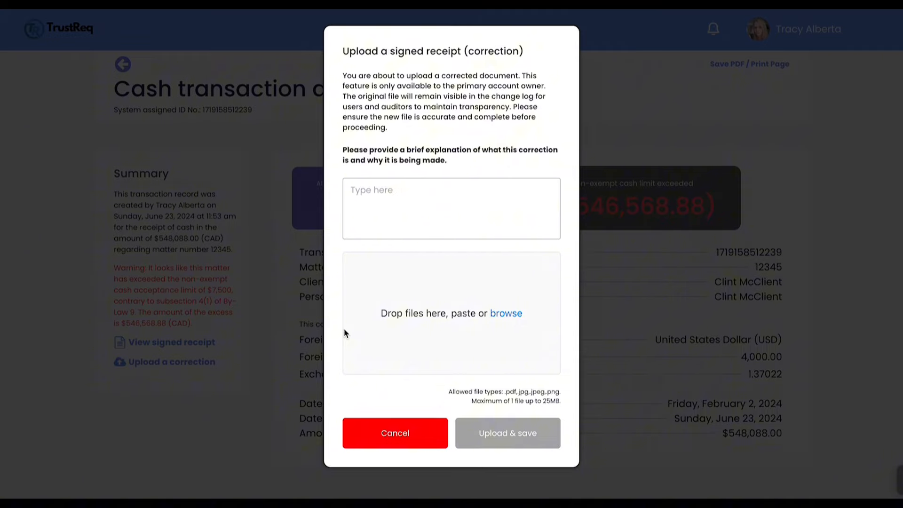
left_click(506, 313)
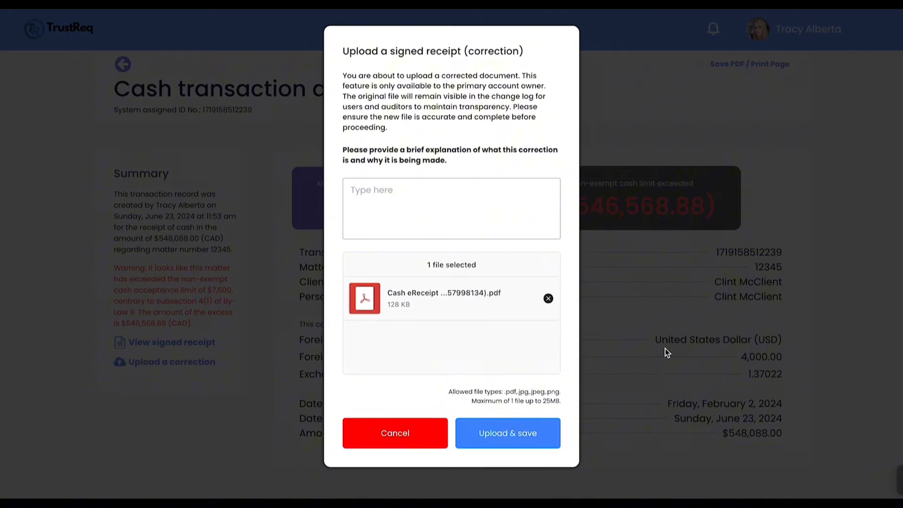
left_click(473, 206)
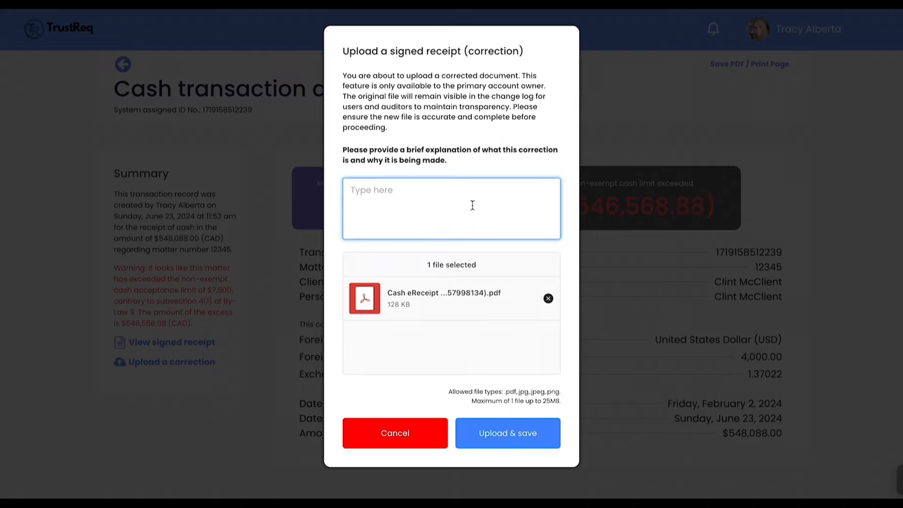
type("Uploaded the wrong do")
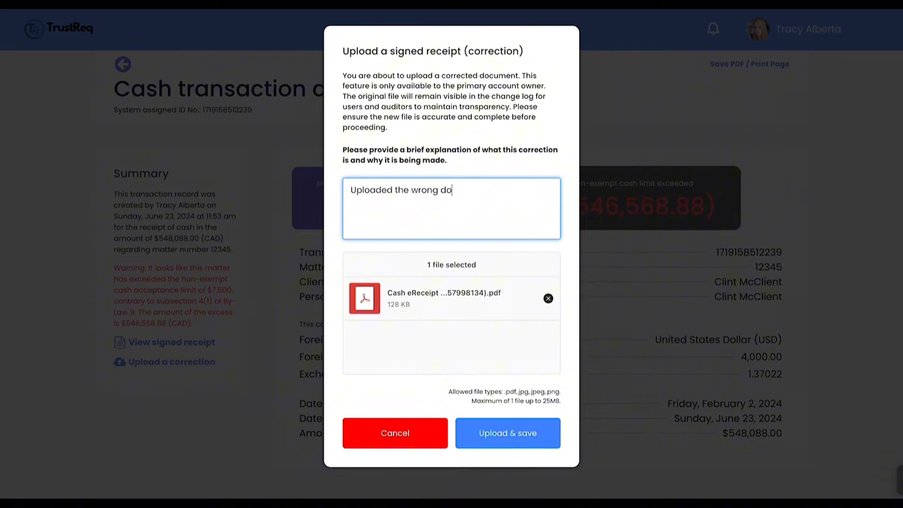
type("cument.")
left_click(531, 437)
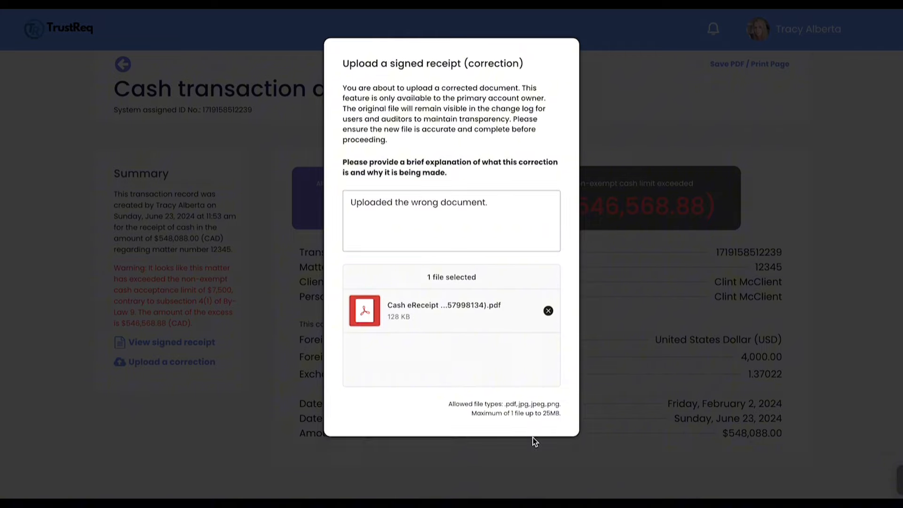
scroll(832, 335, "down", 5)
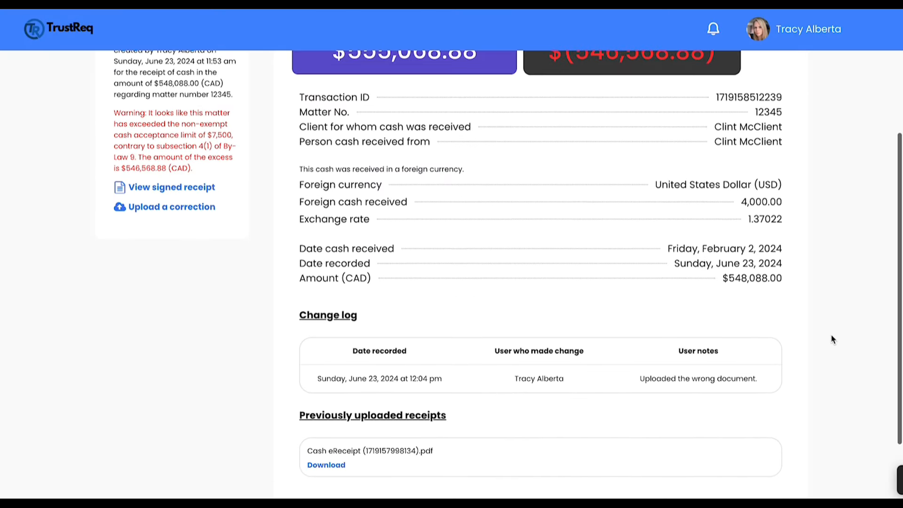